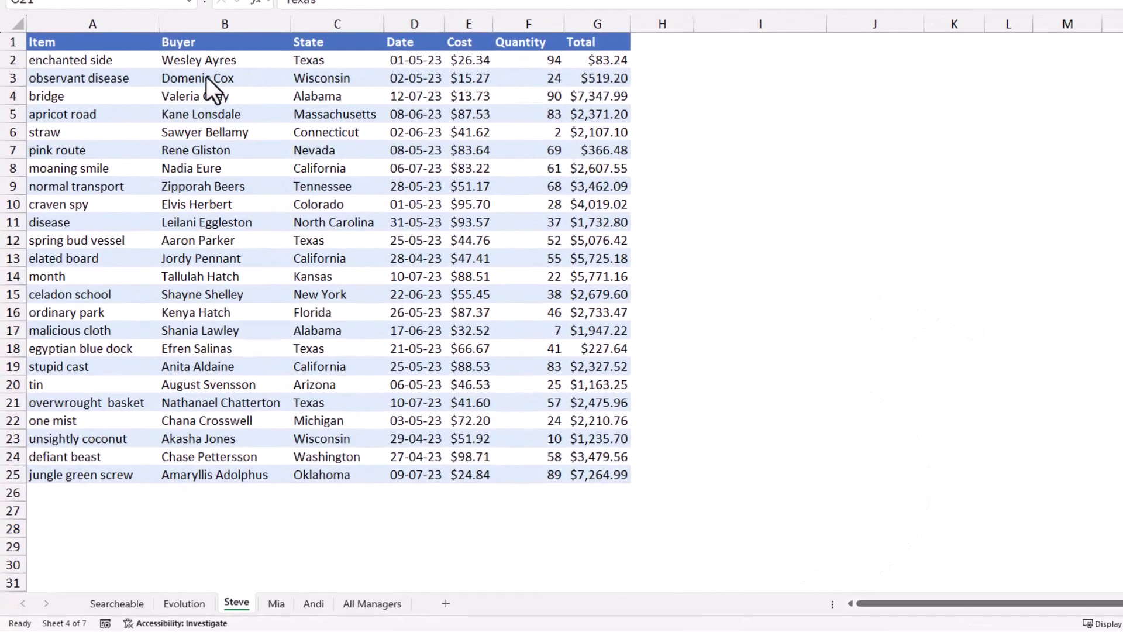
View Mia's list, then Andi's list, scrolling back to the top of Andi's data.
left_click(276, 603)
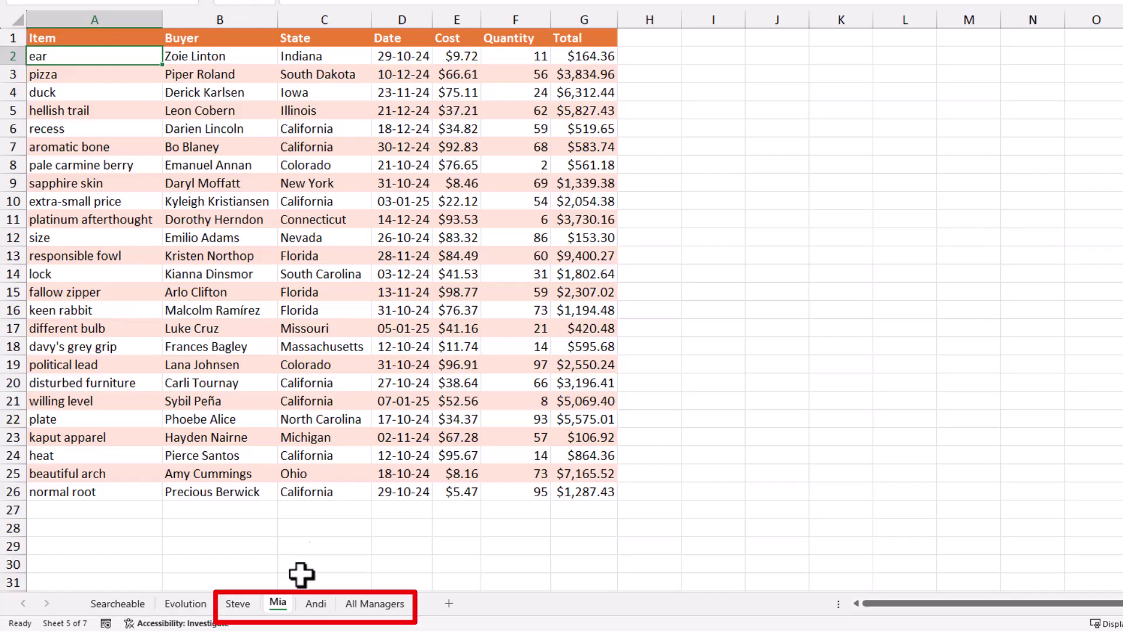
left_click(316, 611)
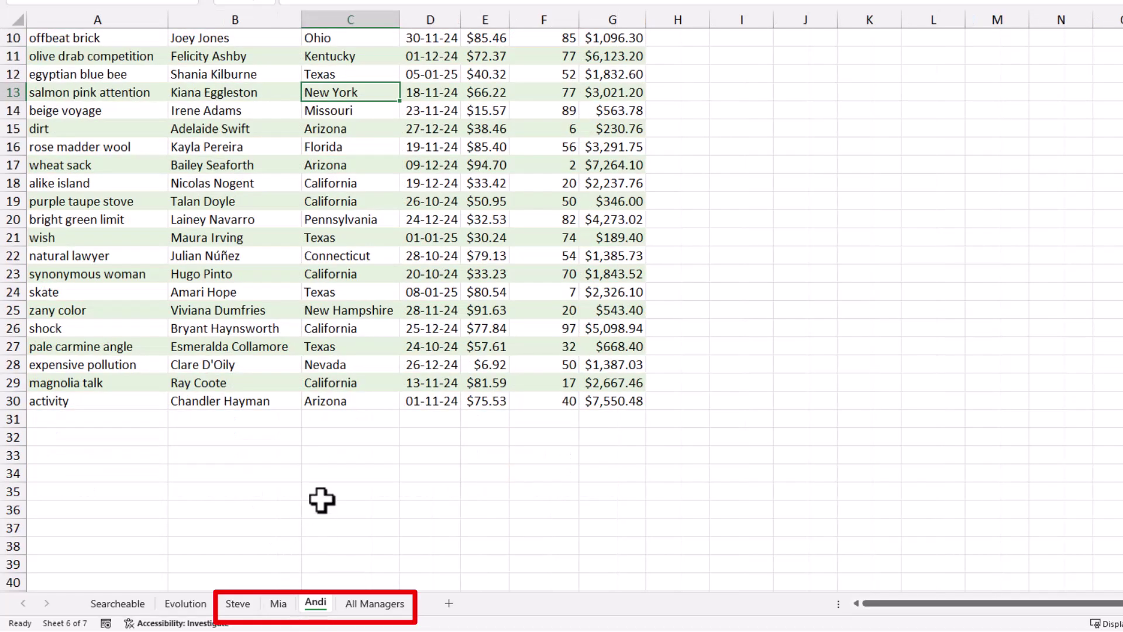
scroll(321, 501, "up", 3)
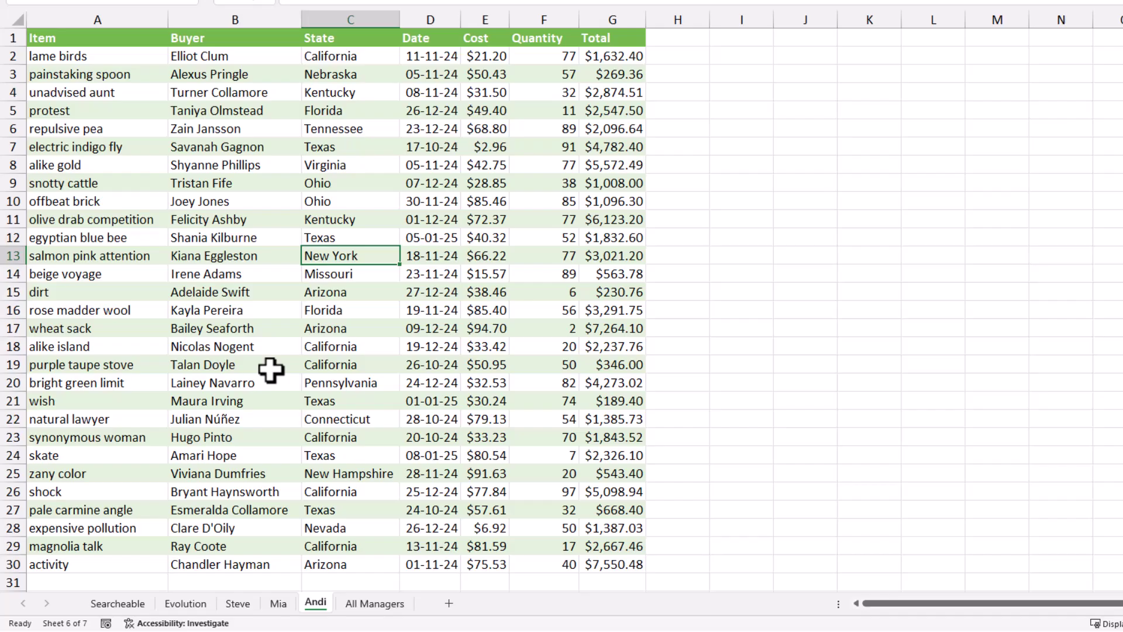
Start =VSTACK( in All Managers A1 with Steve!A1:G30 as the first range.
left_click(369, 604)
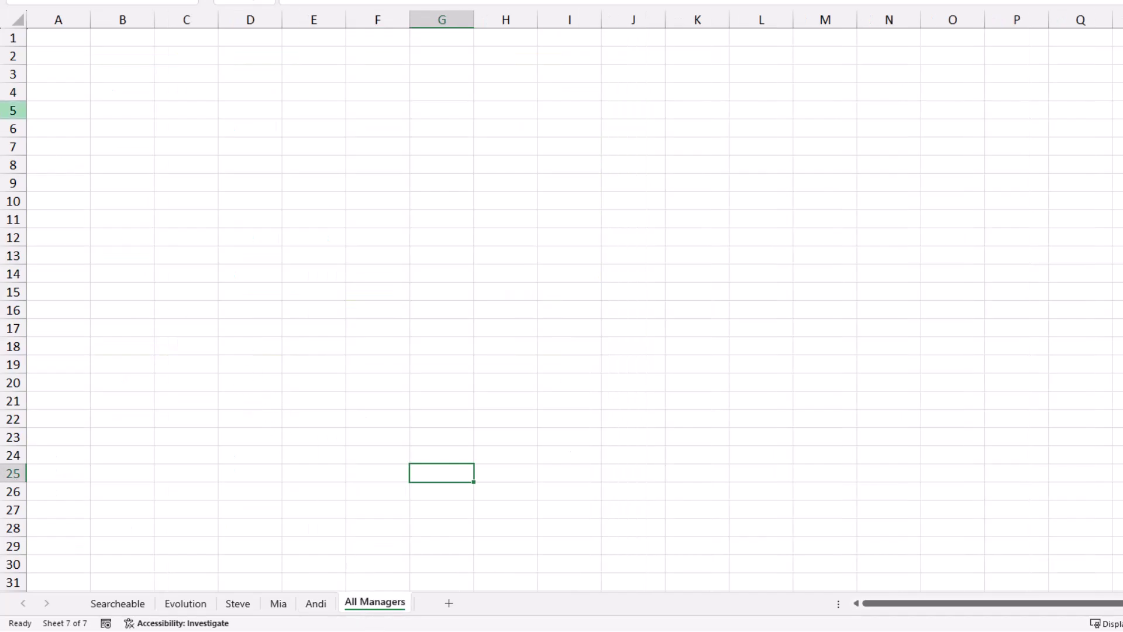
left_click(46, 39)
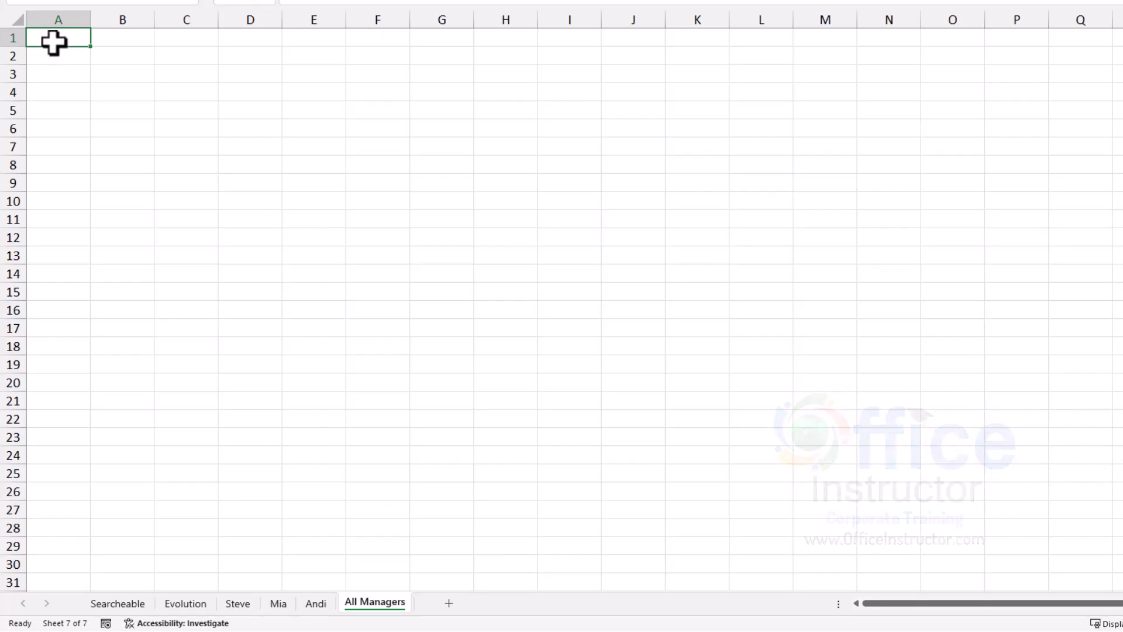
type("=VSTACK(")
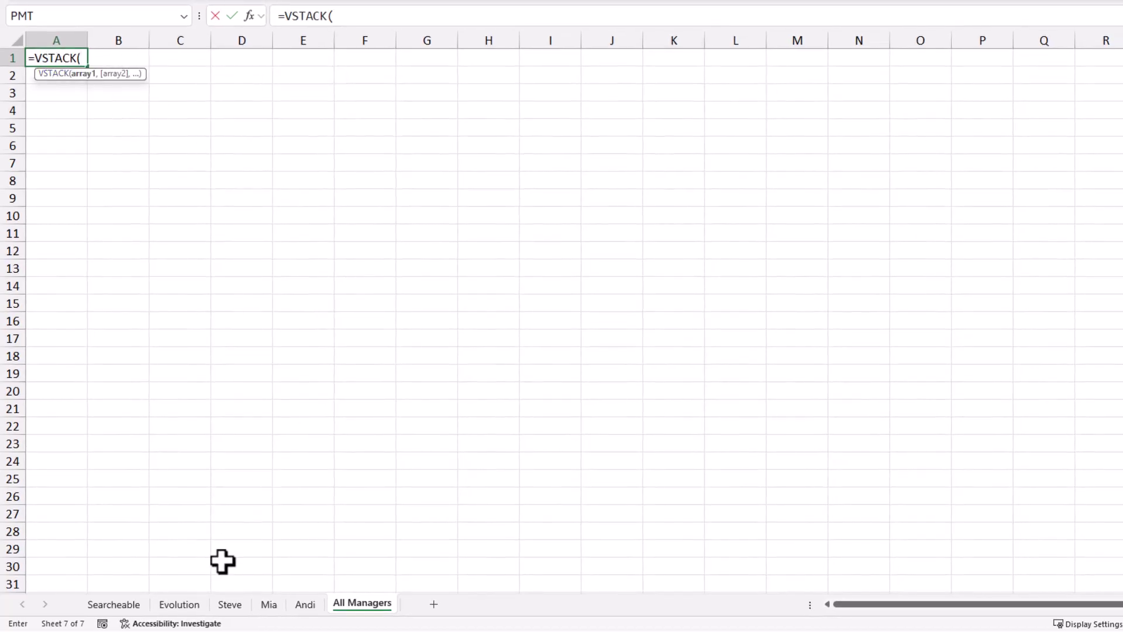
left_click(229, 604)
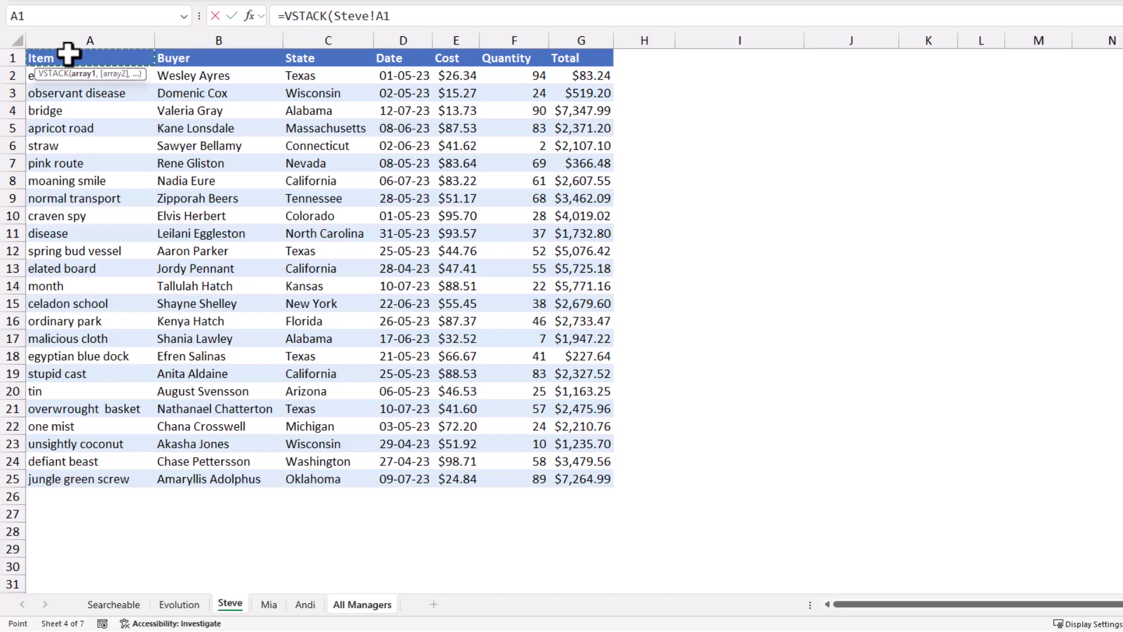
left_click_drag(68, 54, 563, 568)
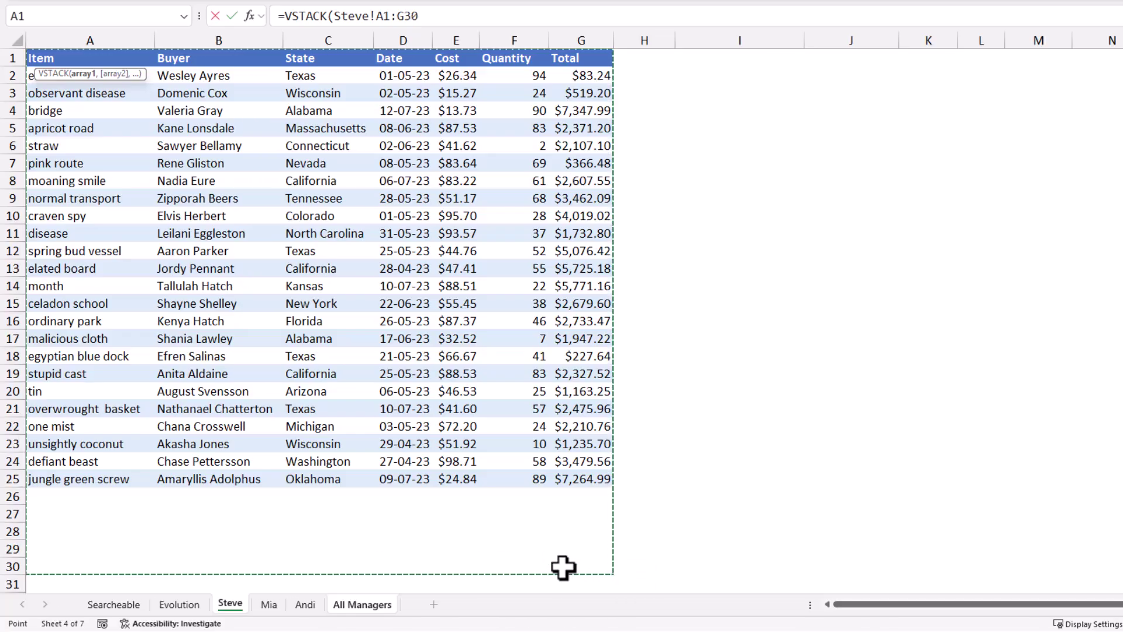
type(",")
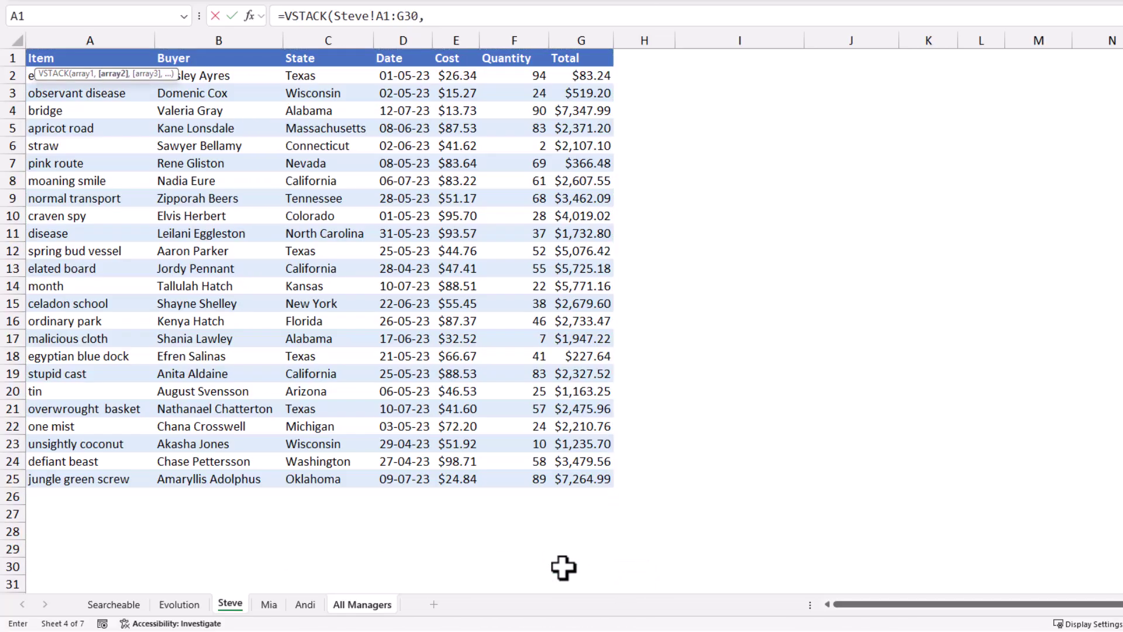
Add Mia!A2:G30 and Andi!A2:G35 as the second and third VSTACK ranges.
left_click(268, 604)
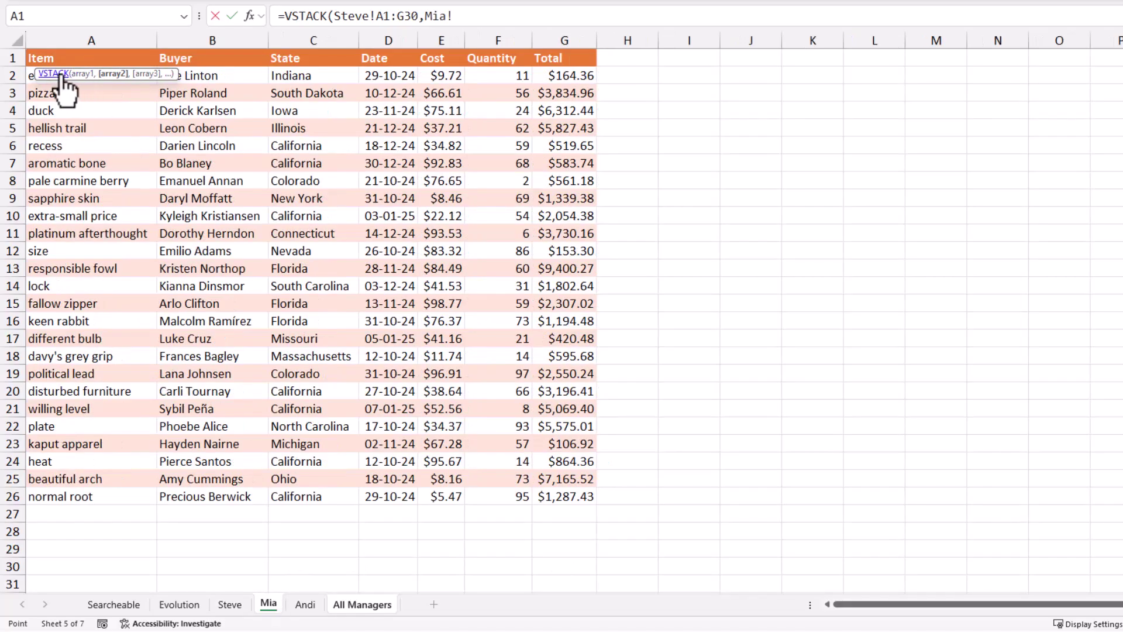
left_click_drag(31, 74, 544, 566)
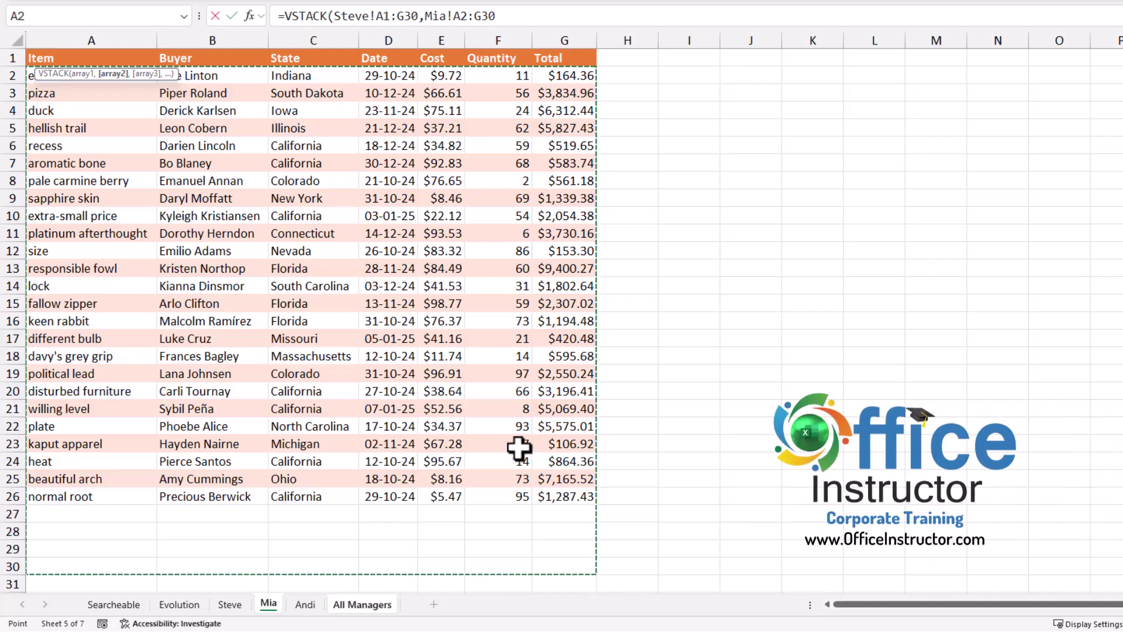
type(",")
left_click(305, 605)
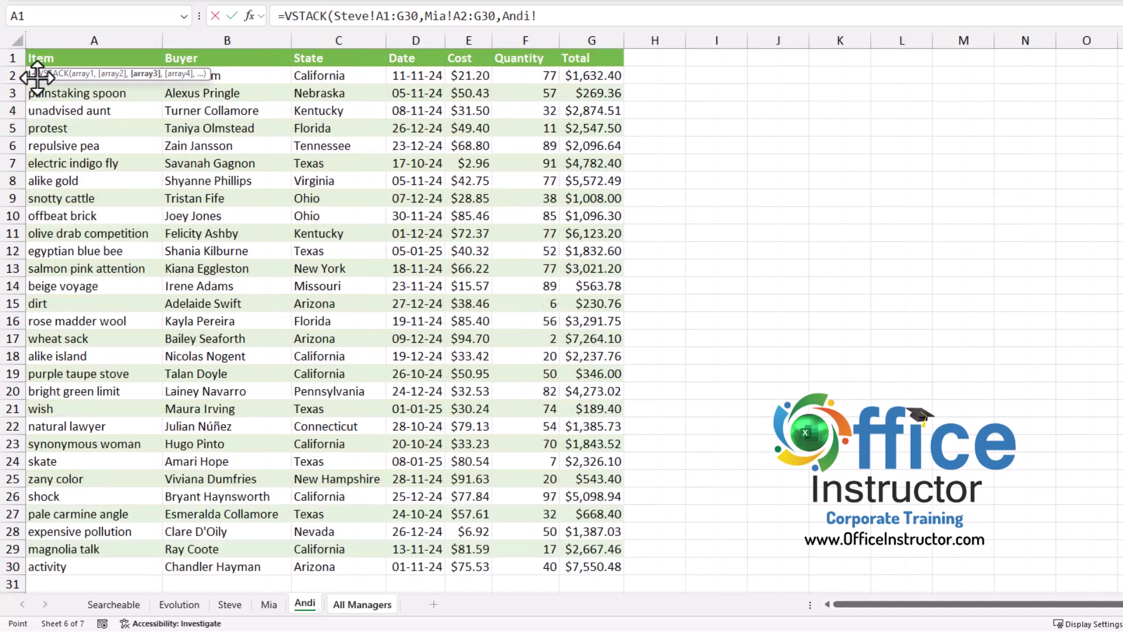
left_click_drag(37, 76, 431, 115)
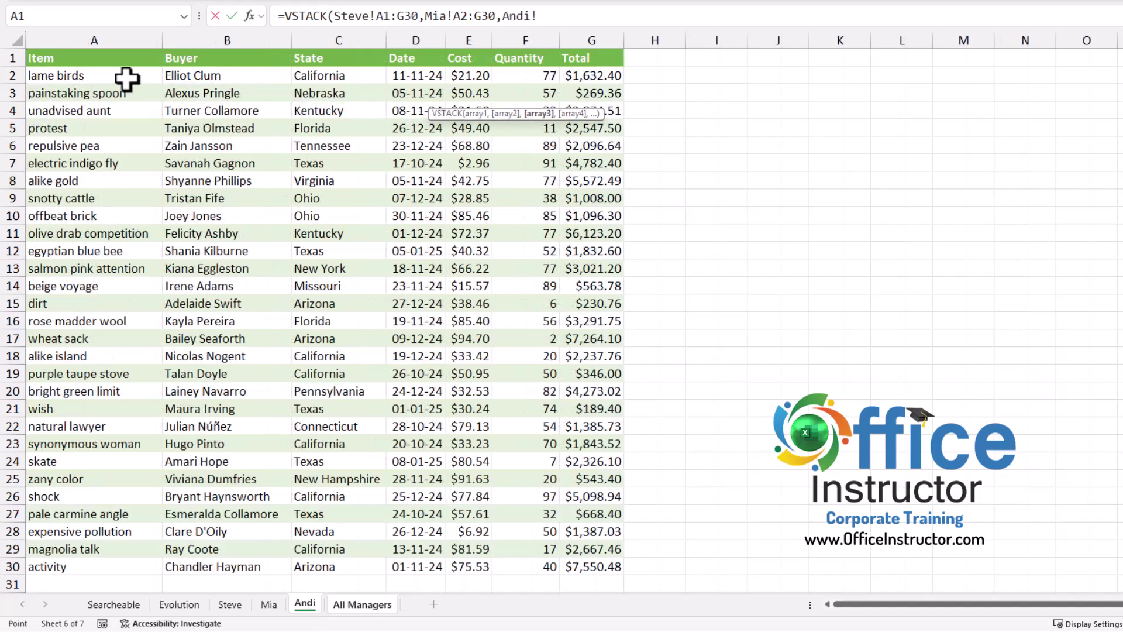
left_click_drag(127, 79, 588, 563)
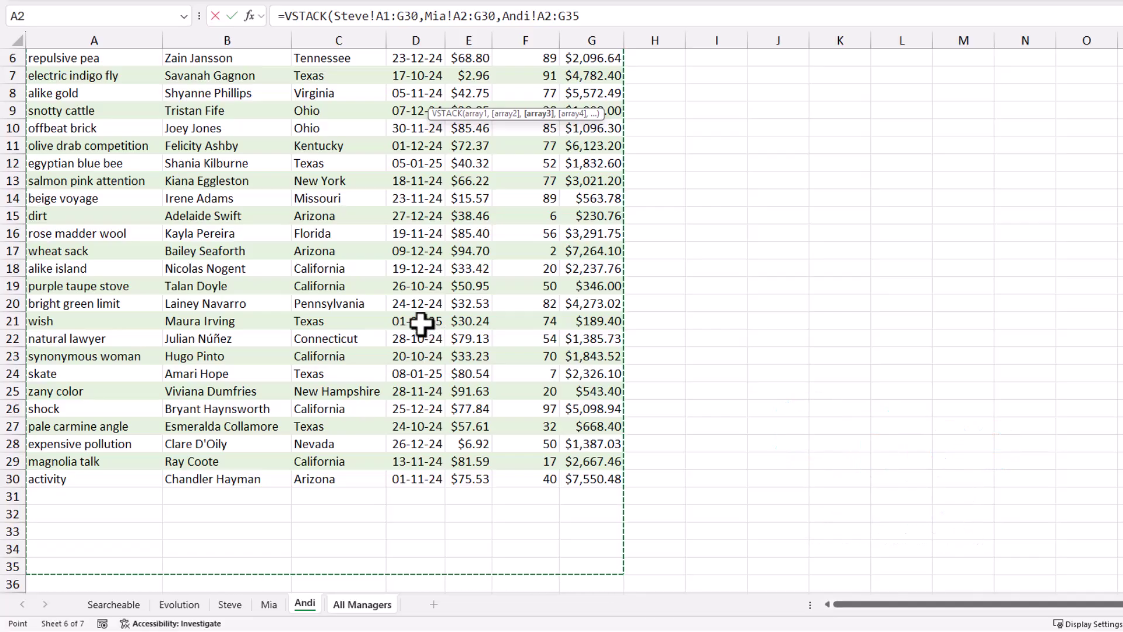
Commit the VSTACK formula, scroll through the spilled lists with their zero rows, then reselect A1.
key("Return")
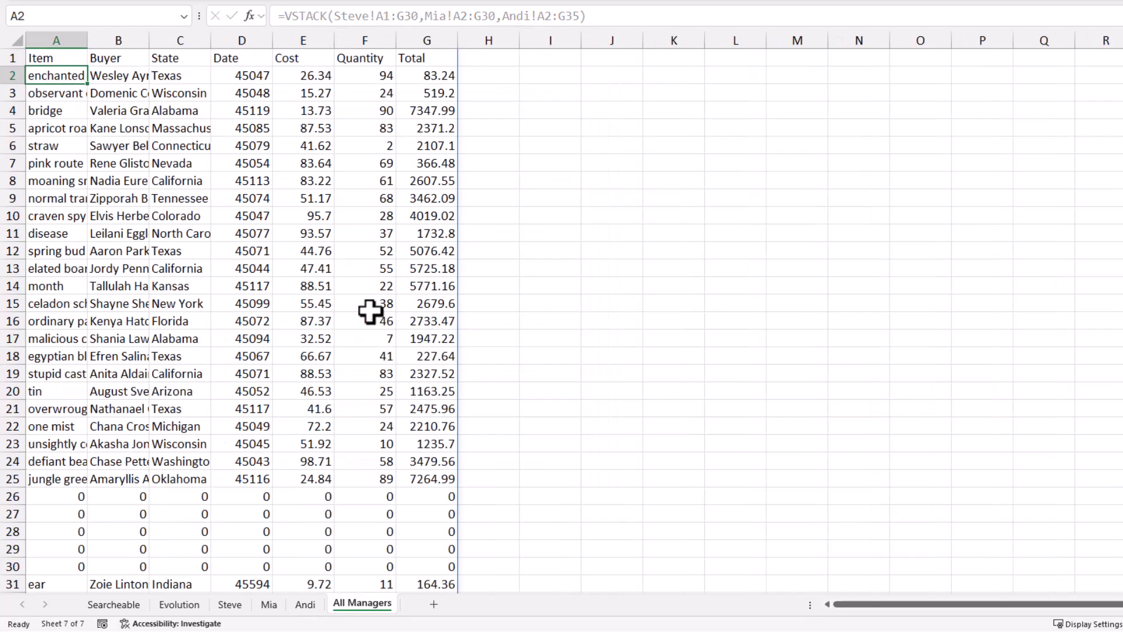
scroll(329, 309, "down", 3)
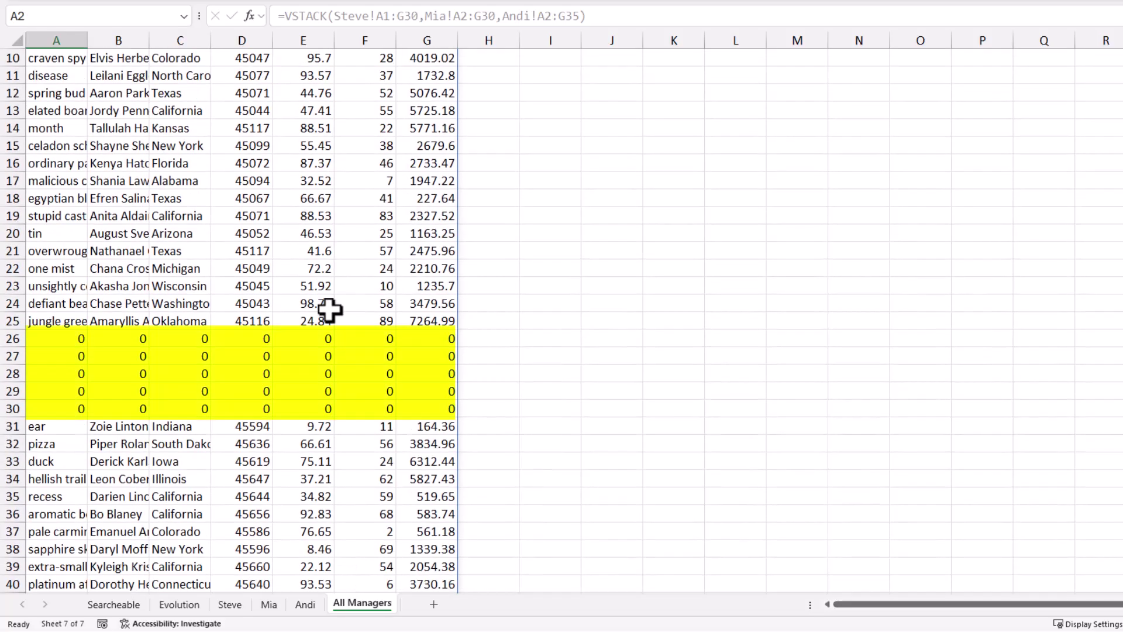
scroll(329, 309, "down", 10)
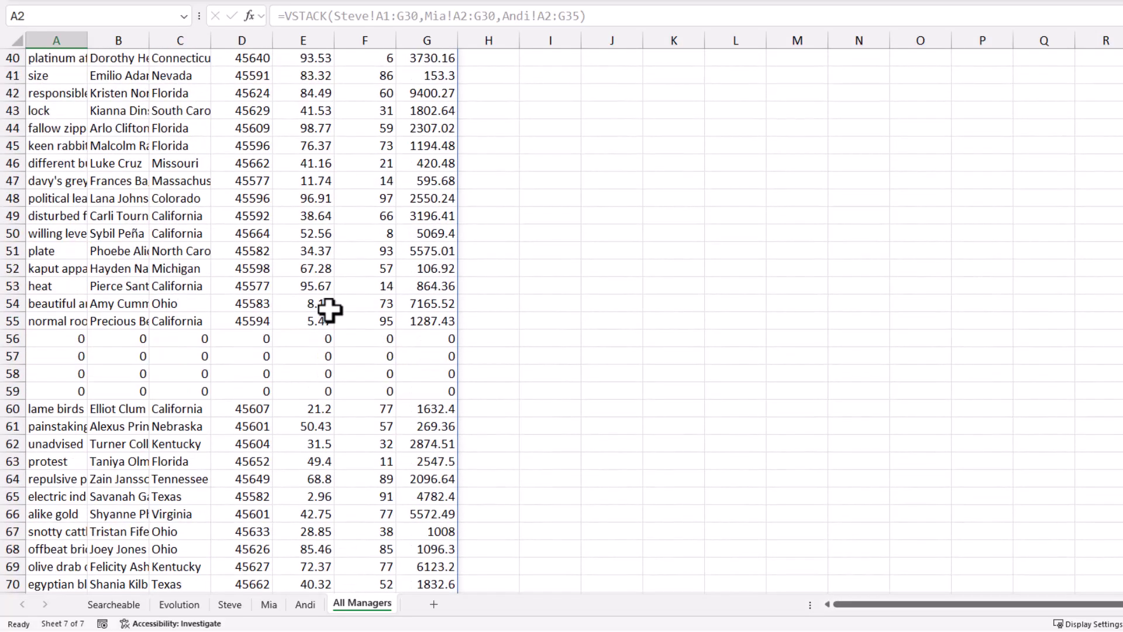
scroll(329, 309, "down", 5)
scroll(329, 309, "down", 6)
scroll(328, 309, "up", 20)
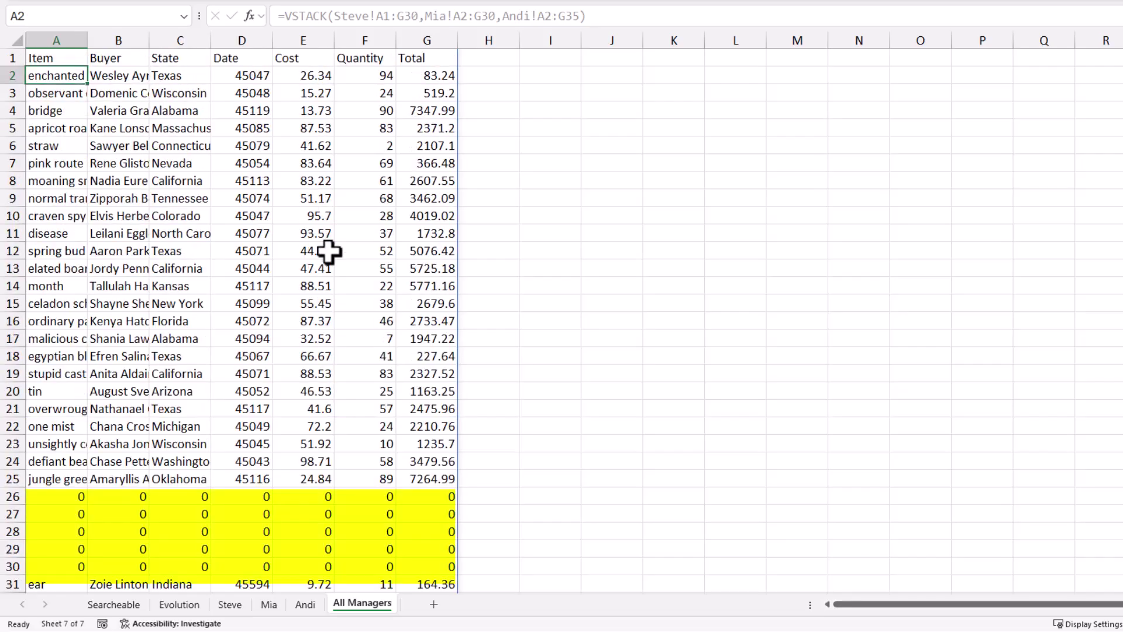
left_click(42, 57)
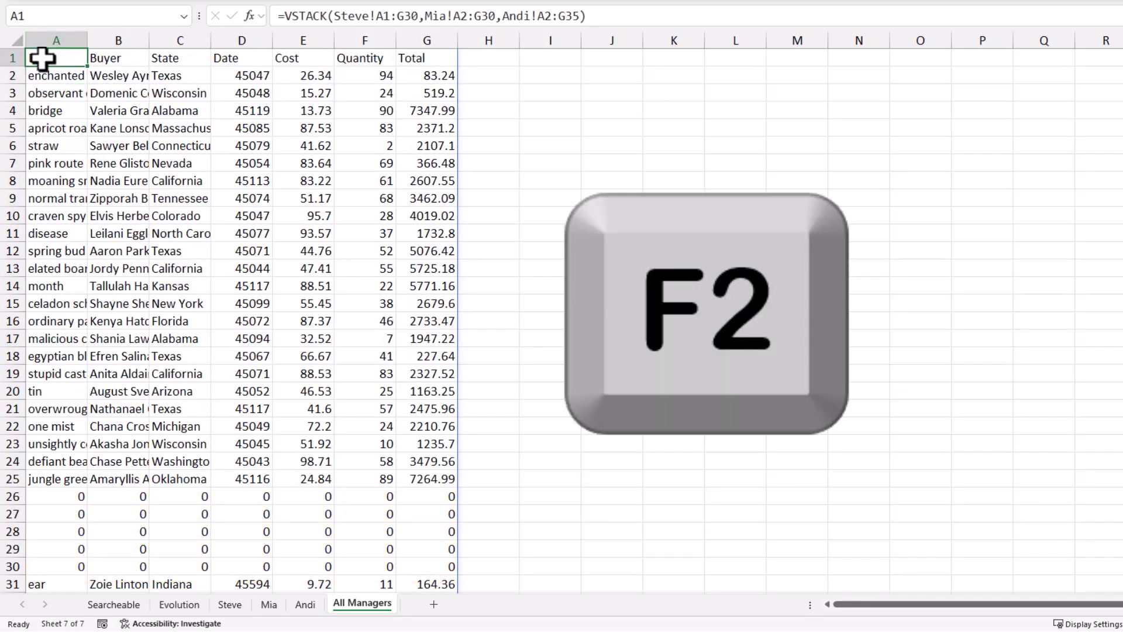
Change A1's ranges to A1:.G30, A2:.G30 and A2:.G35 to drop the blank zero rows.
key("F2")
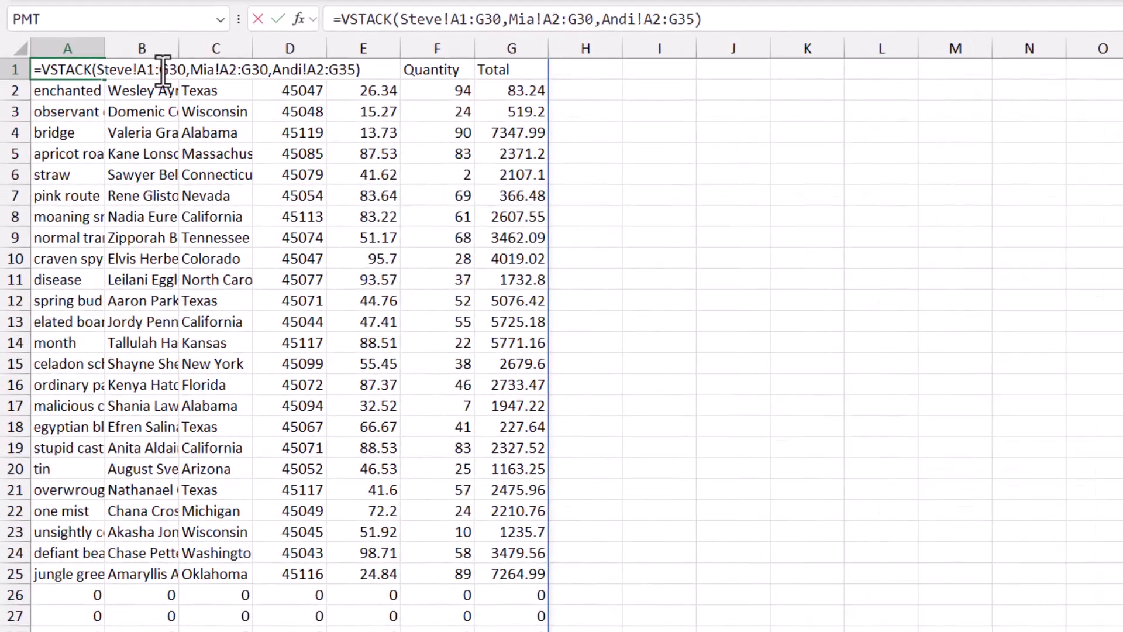
left_click(163, 71)
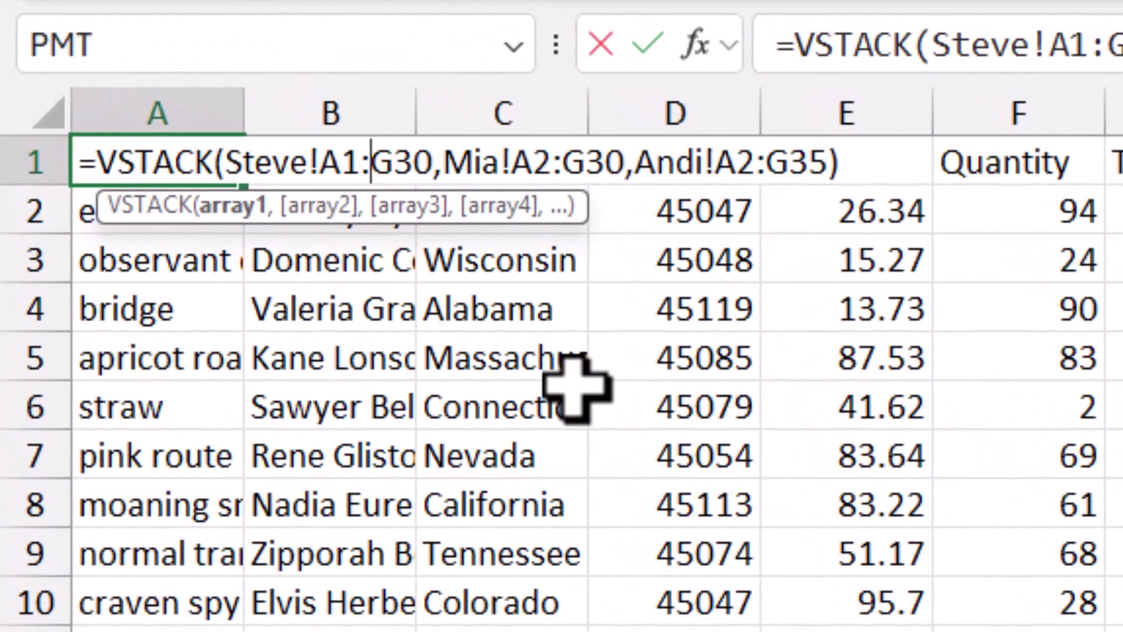
type(".")
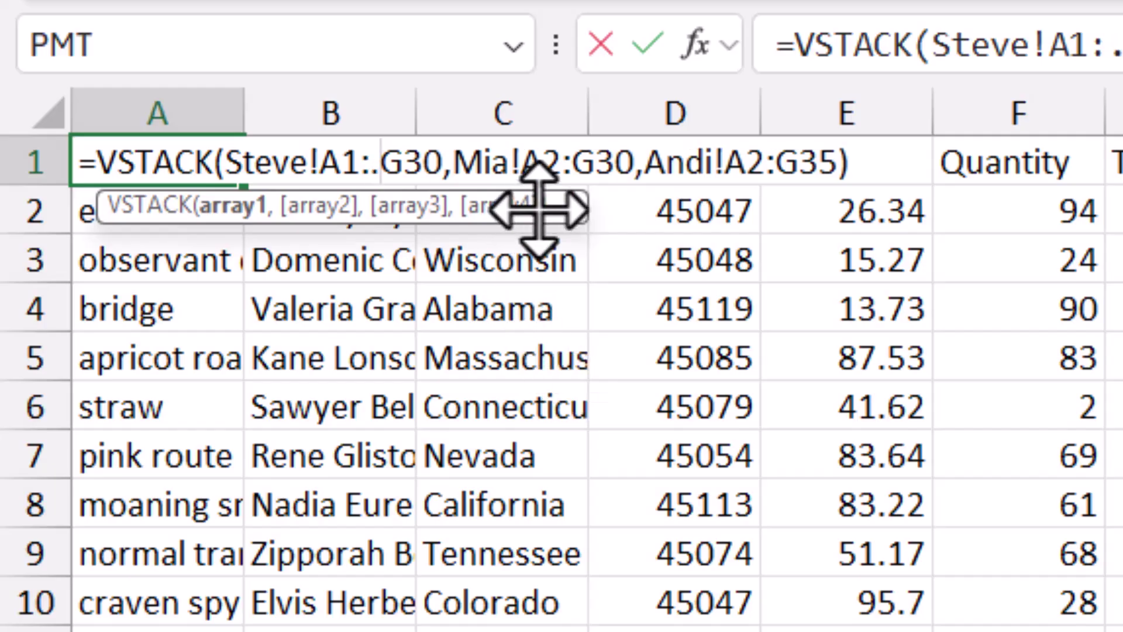
left_click(579, 161)
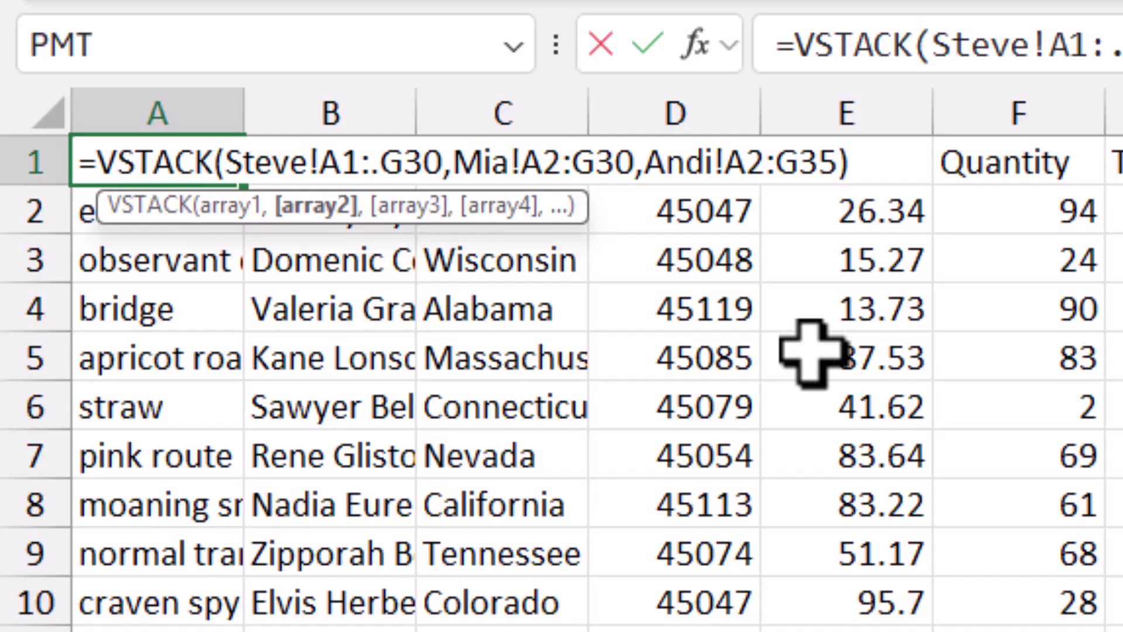
type(".")
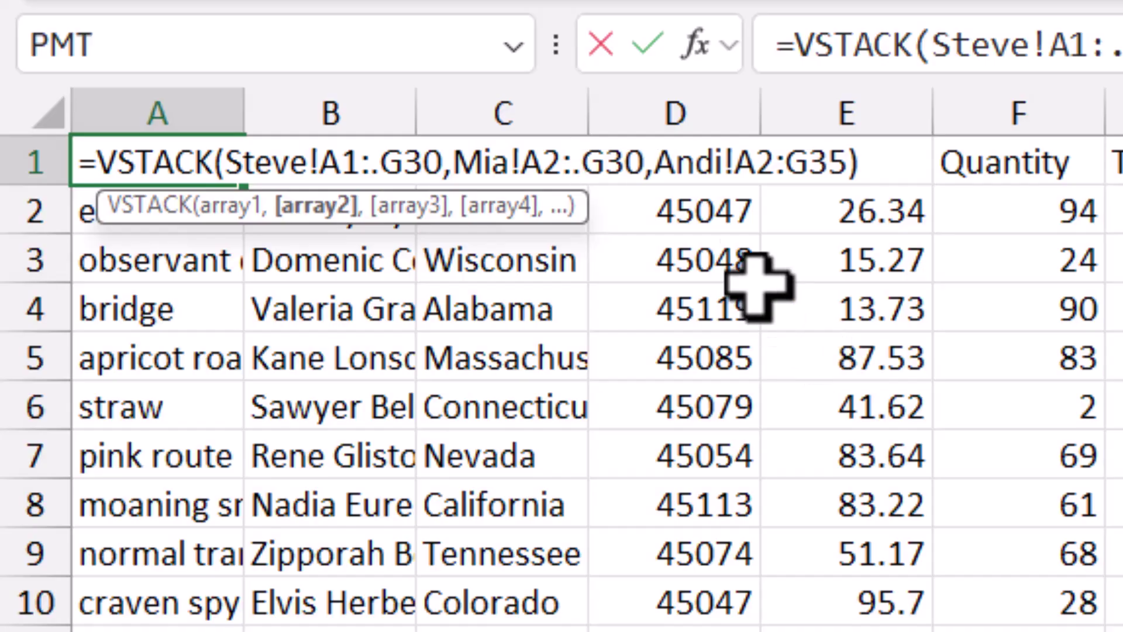
left_click(790, 167)
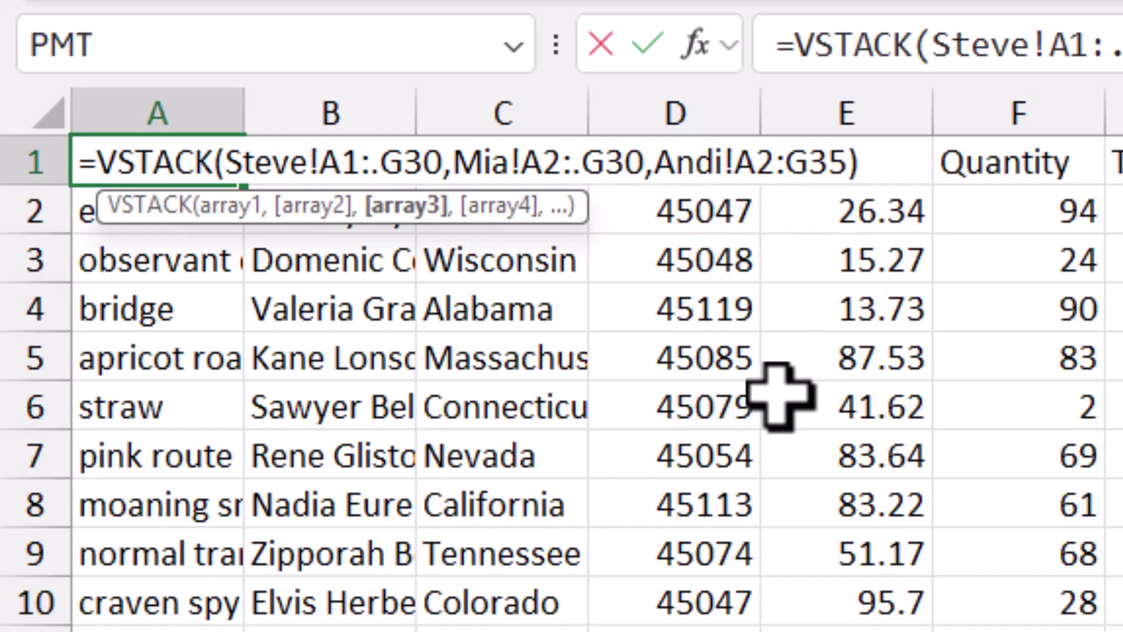
type(".")
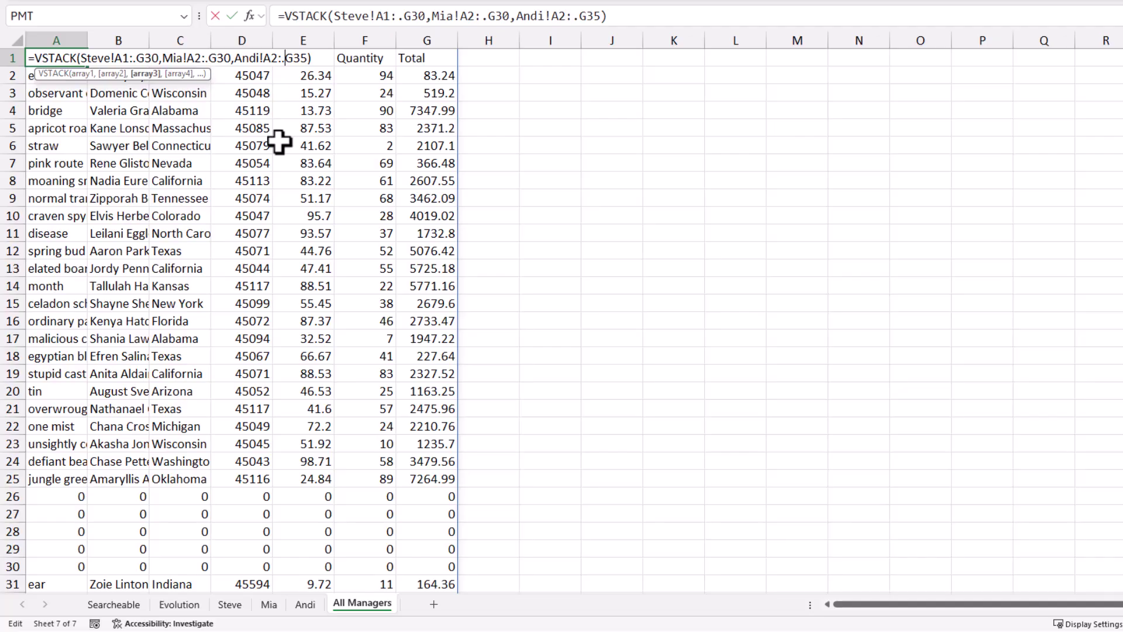
key("Return")
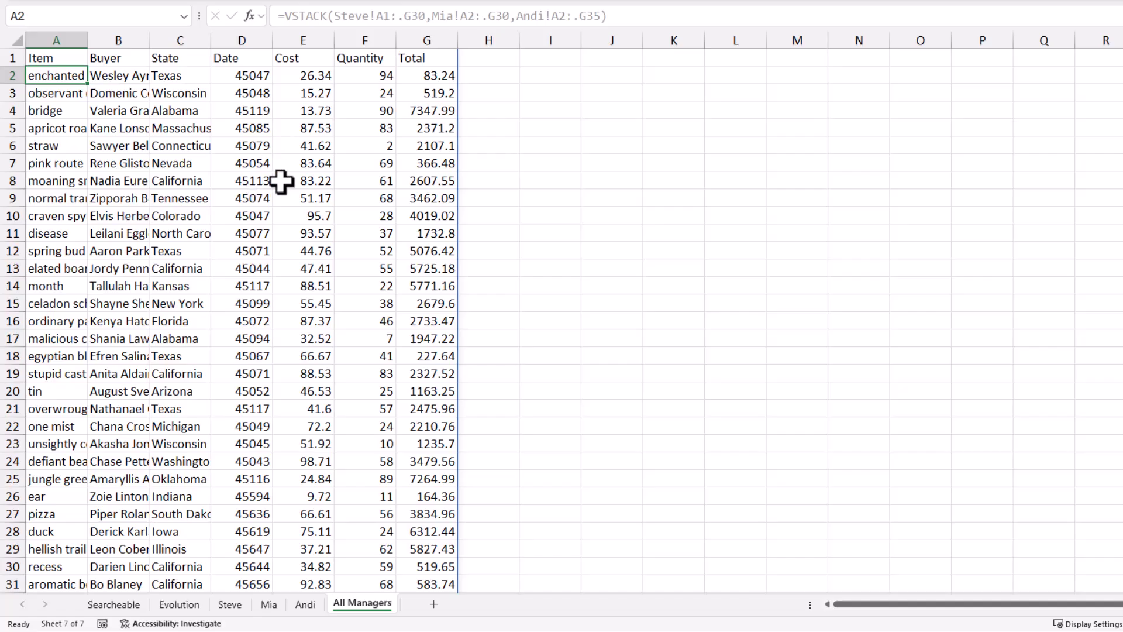
Take Mia's last two orders, A25:G26 (beautiful arch and normal root), onto the clipboard.
scroll(283, 221, "down", 15)
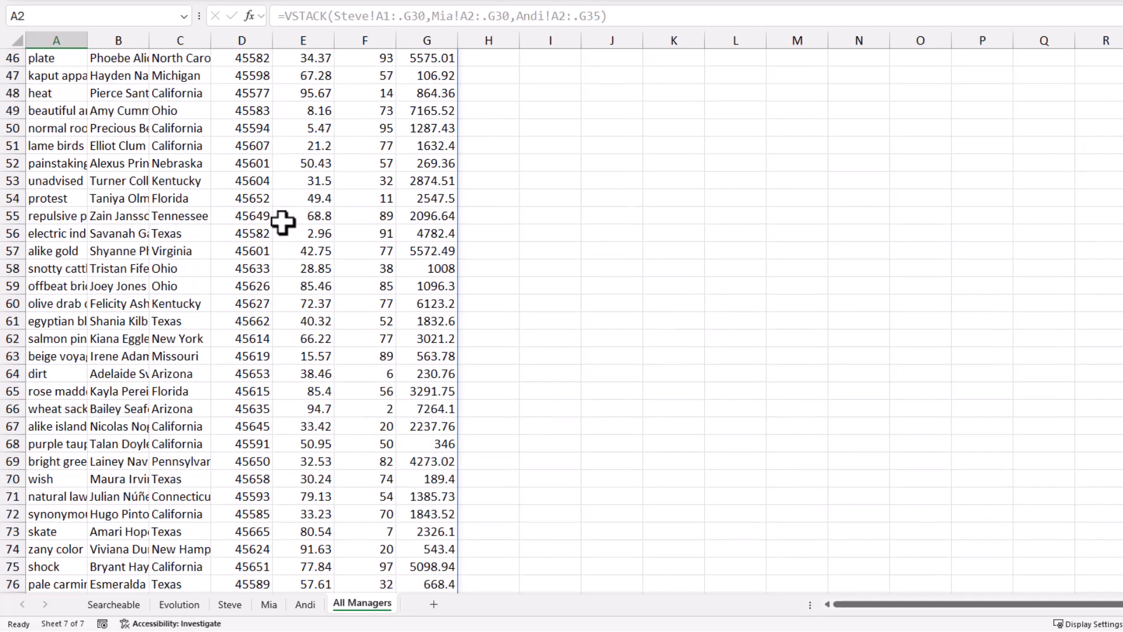
scroll(283, 221, "up", 7)
scroll(283, 221, "down", 7)
scroll(283, 221, "down", 6)
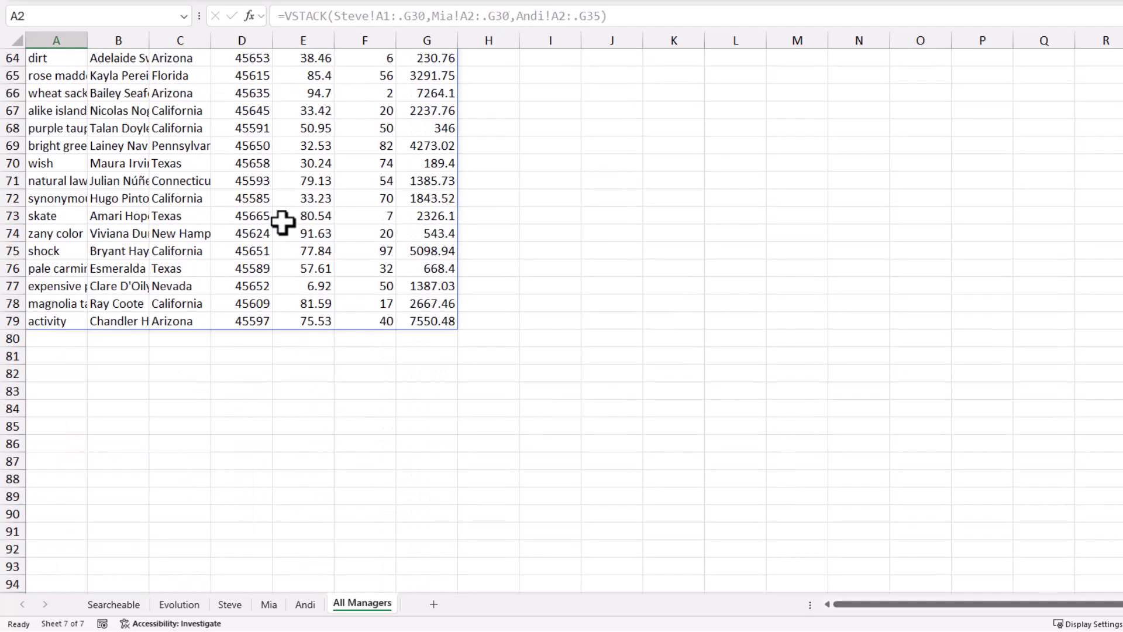
left_click(269, 609)
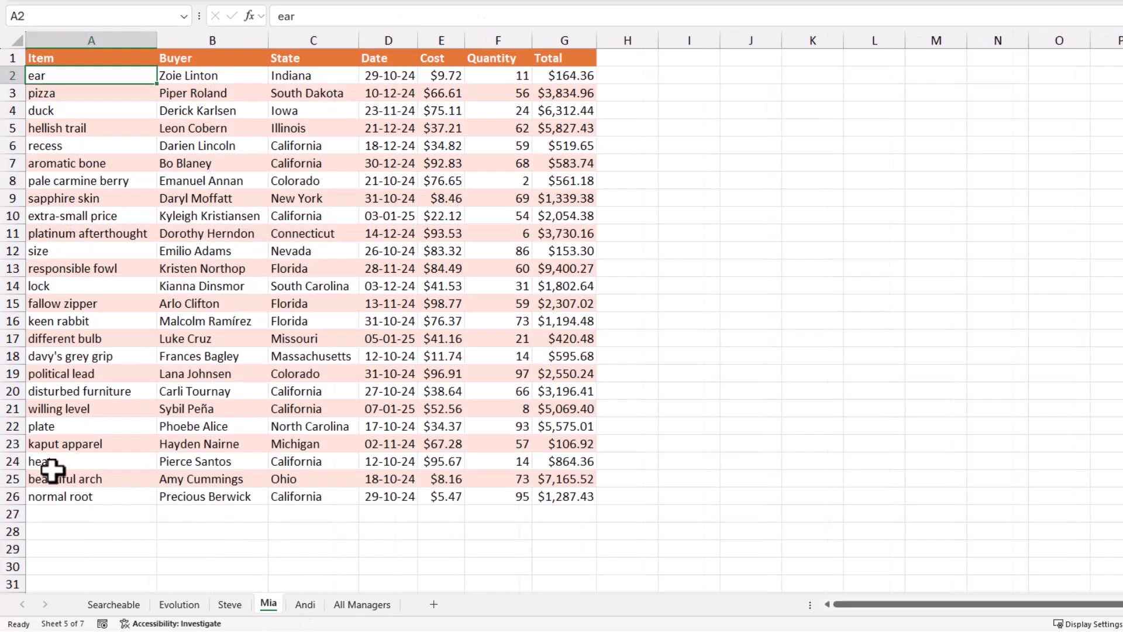
left_click_drag(45, 477, 547, 496)
key("ctrl+x")
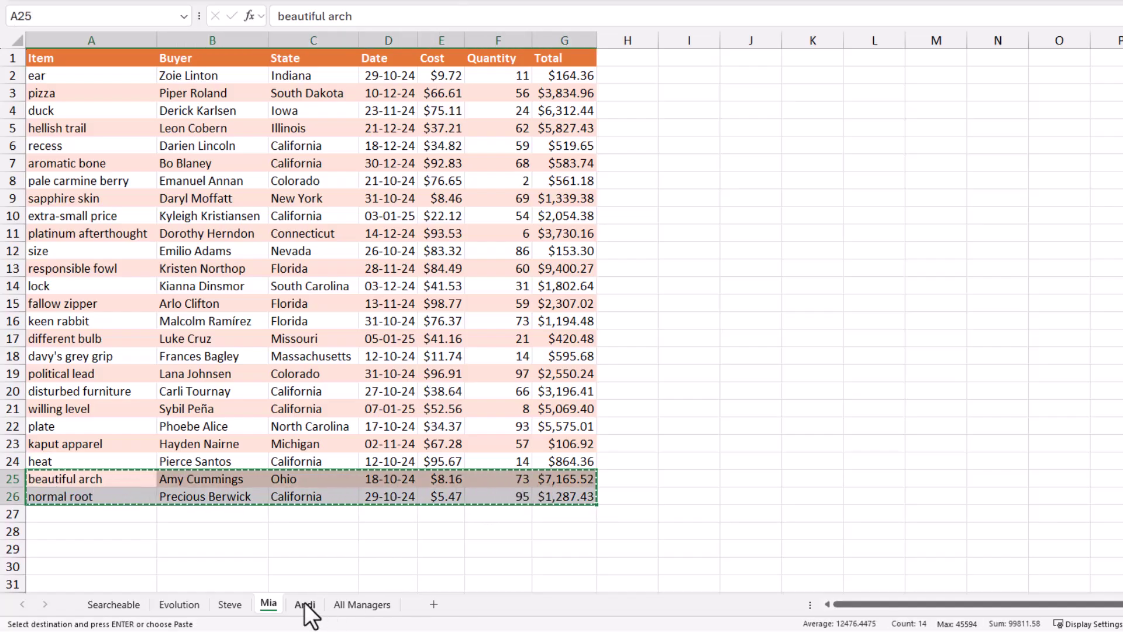
Paste them as values at Andi A31 and confirm they appear at All Managers rows 80–81.
left_click(304, 608)
left_click(82, 497)
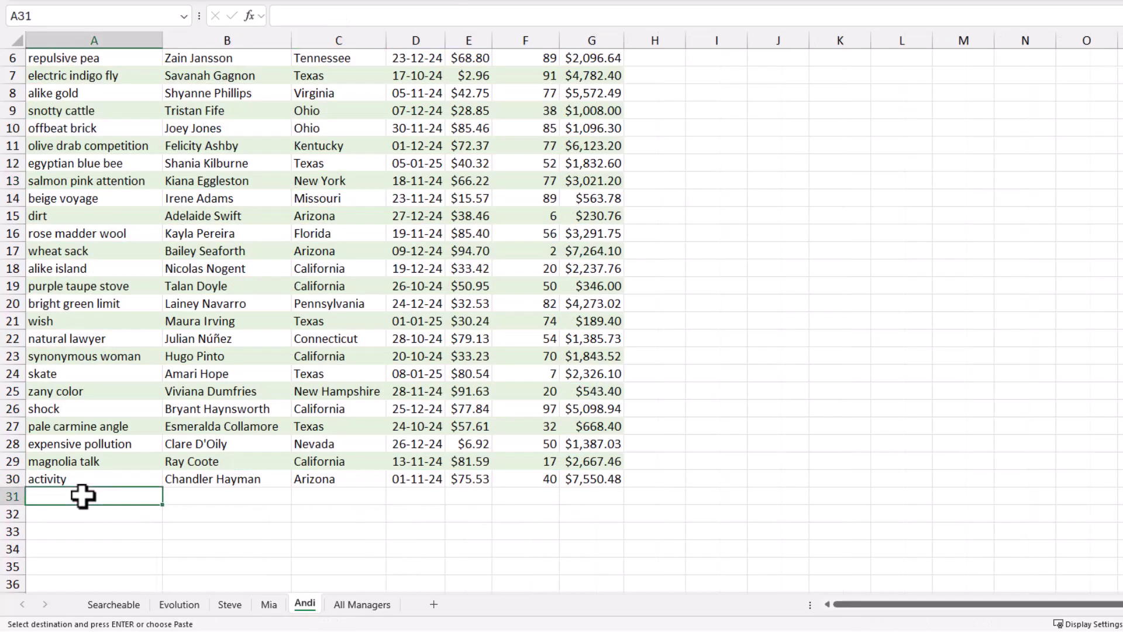
key("ctrl+shift+v")
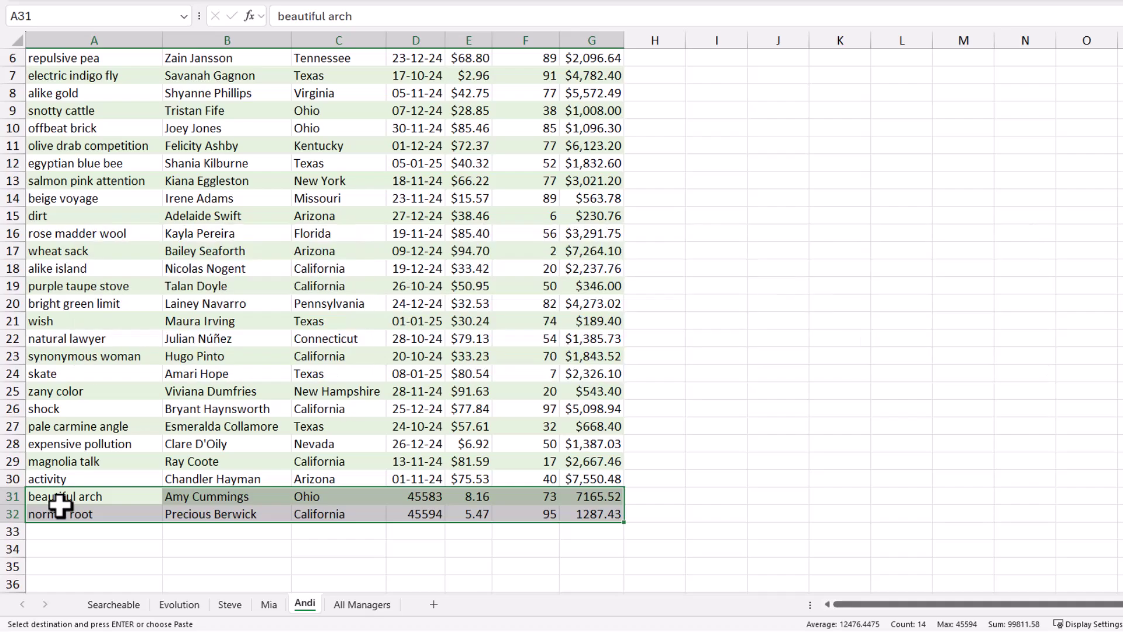
left_click(343, 606)
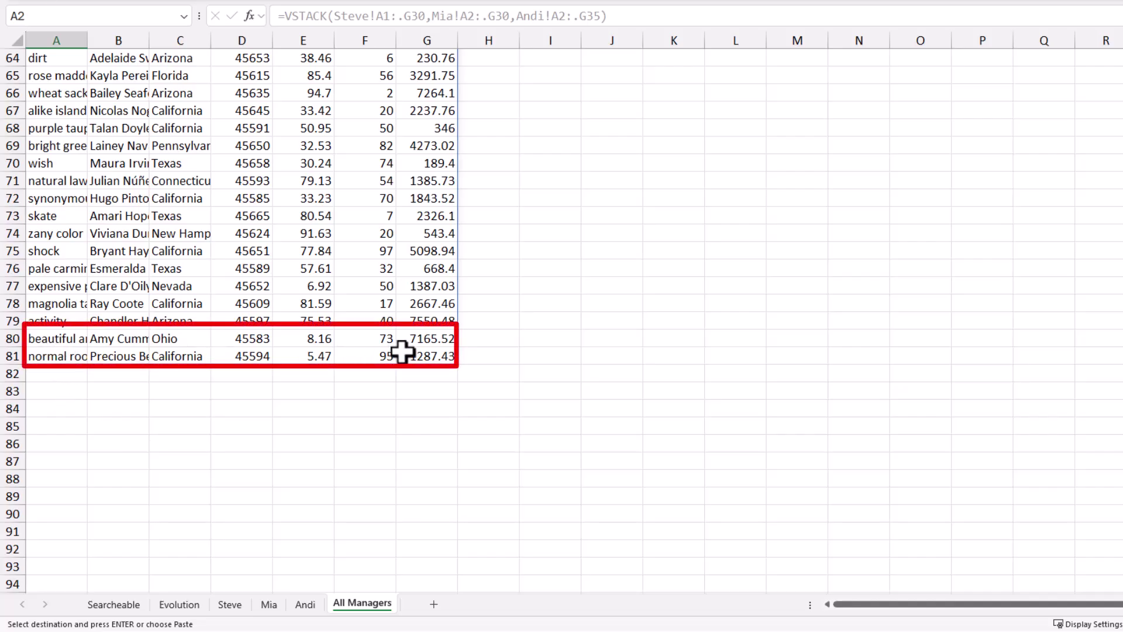
scroll(307, 322, "up", 2)
scroll(307, 322, "up", 19)
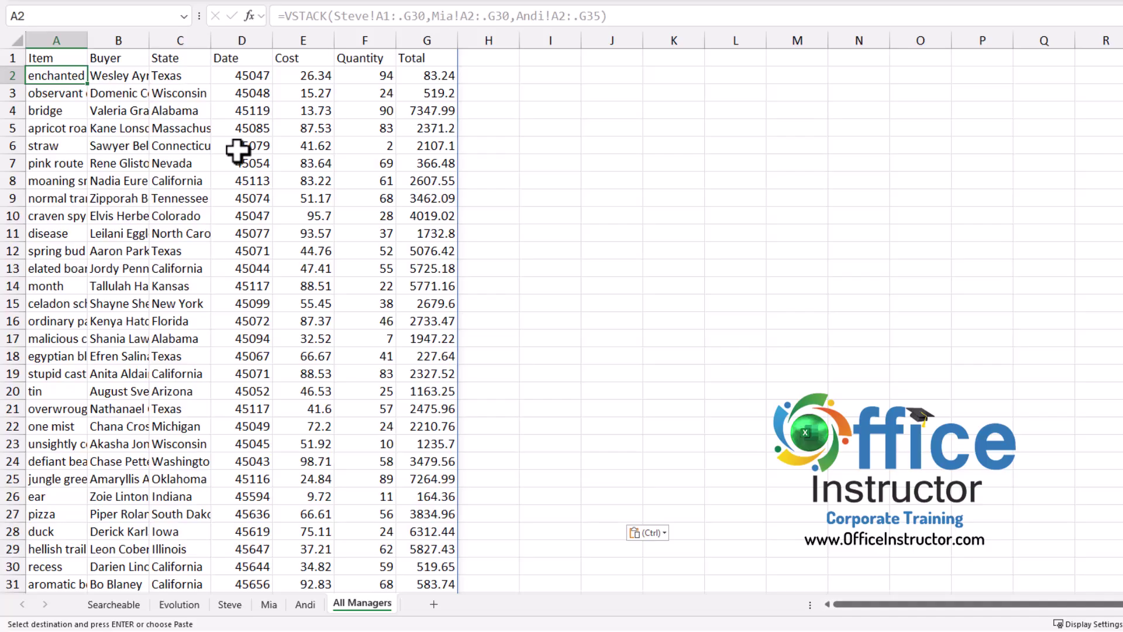
Format the Date column D2:D81 as dates like 01-May-23.
left_click(240, 76)
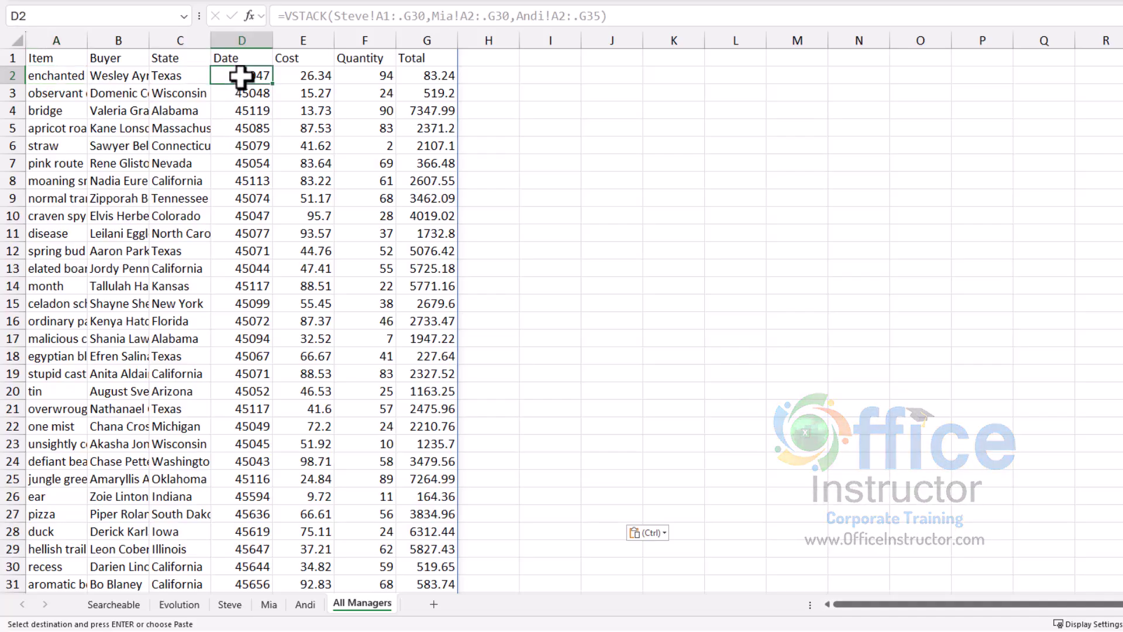
key("ctrl+shift+Down")
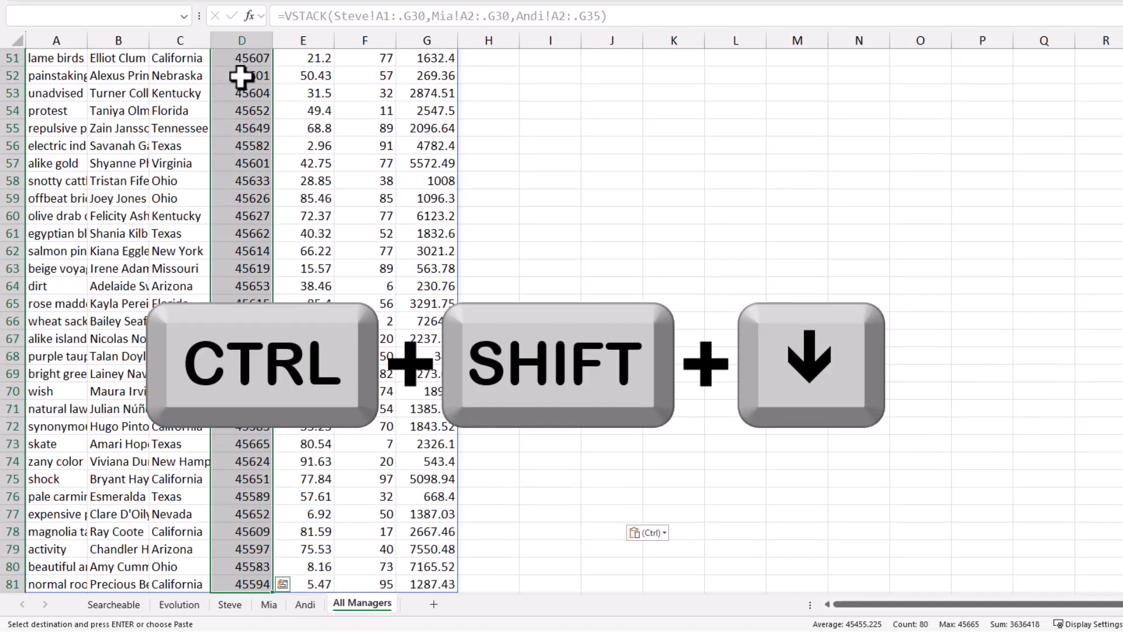
key("ctrl+shift+3")
scroll(240, 76, "up", 17)
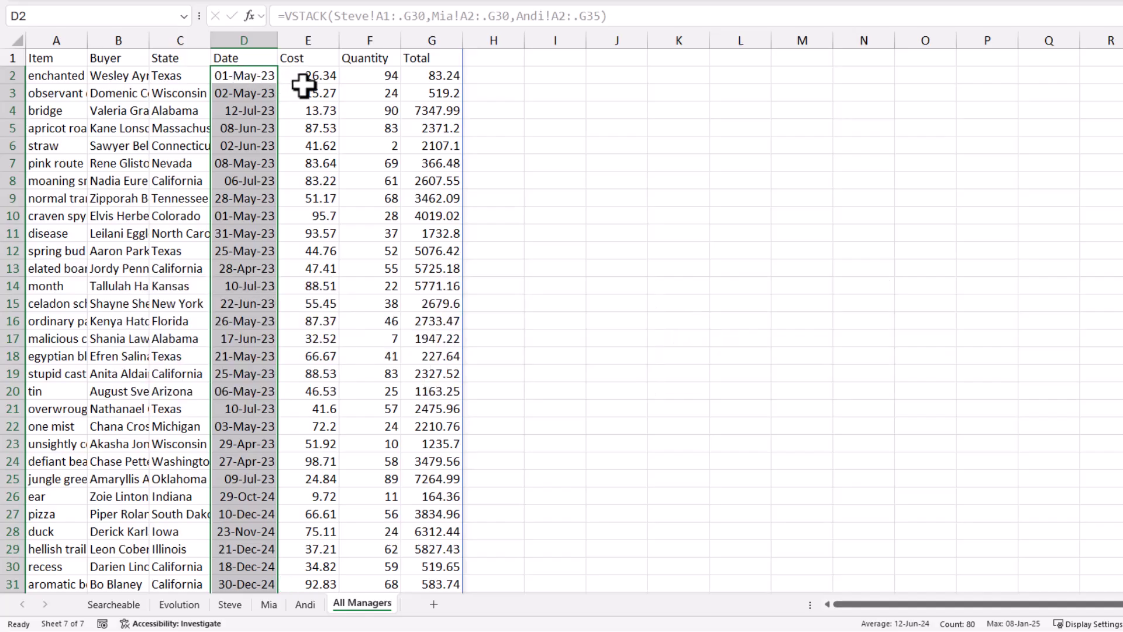
Format the Cost (E2:E81) and Total (G2:G81) columns as dollar currency.
left_click(306, 80)
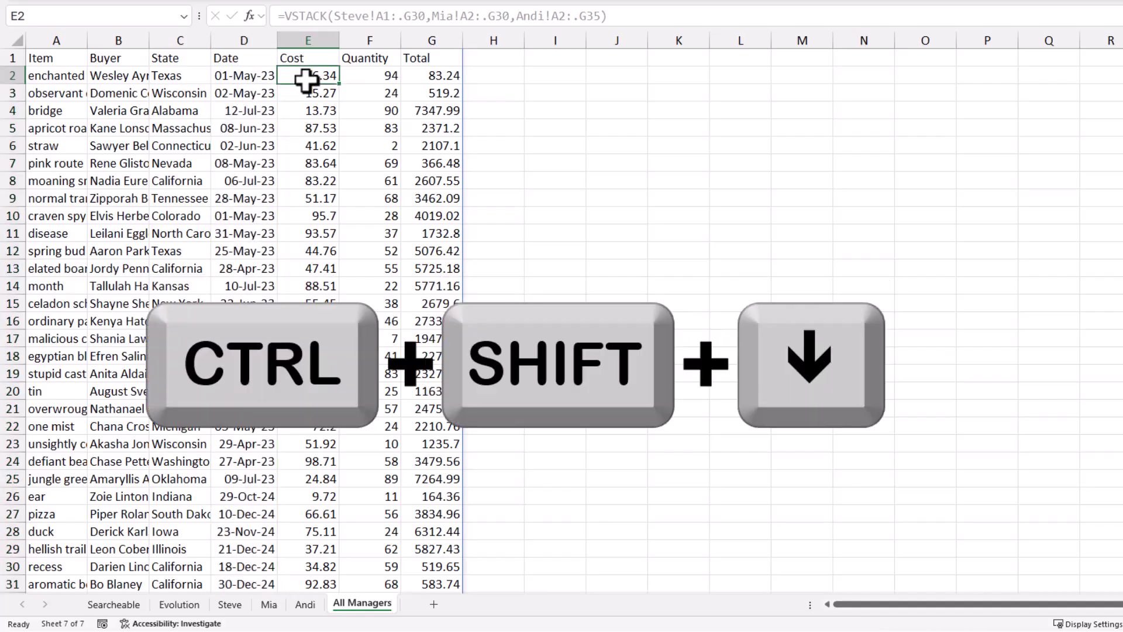
key("ctrl+shift+Down")
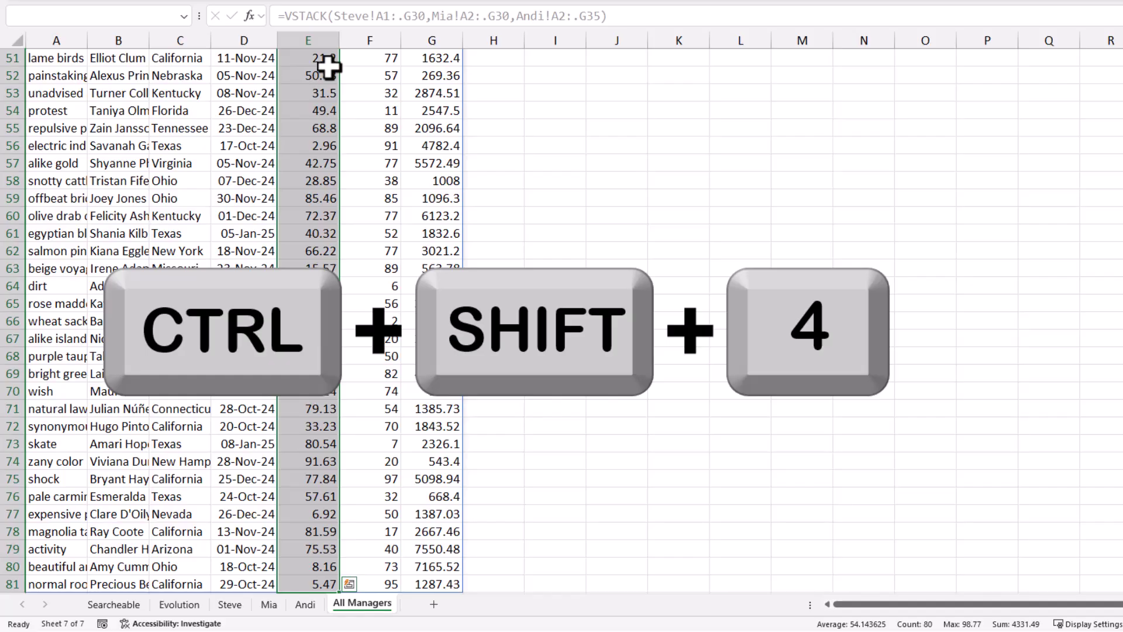
key("ctrl+shift+4")
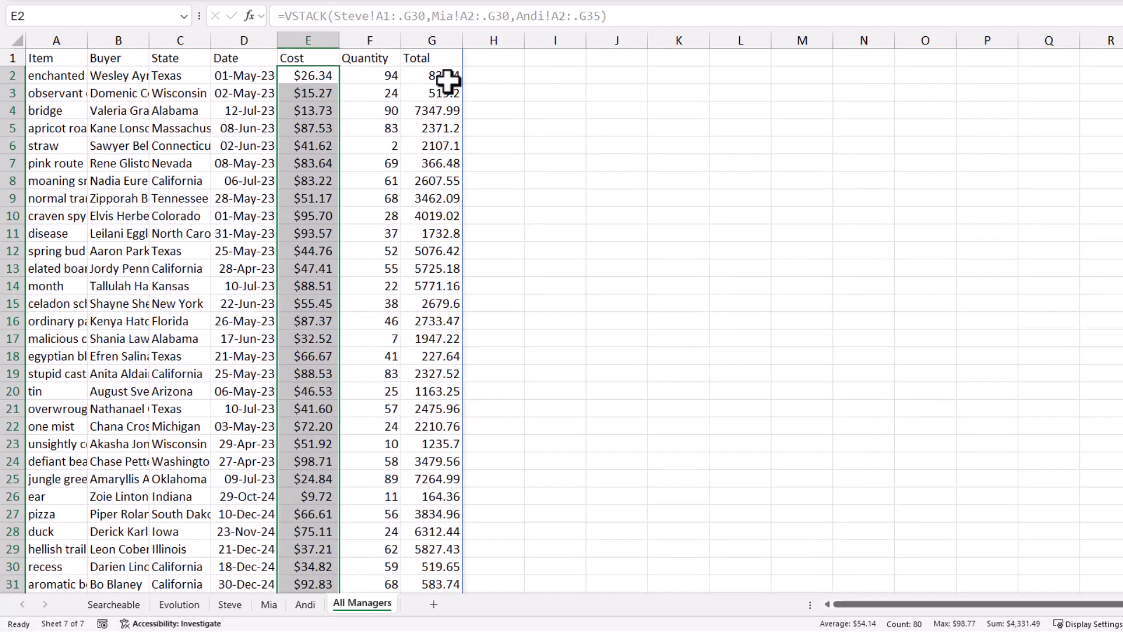
left_click(430, 79)
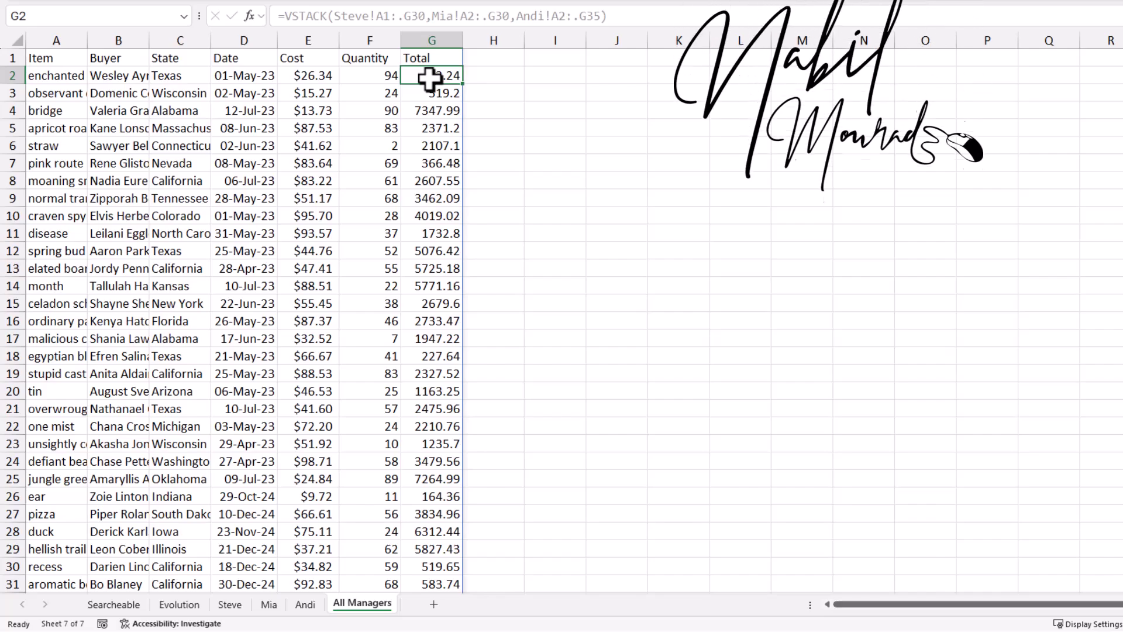
key("ctrl+shift+Down")
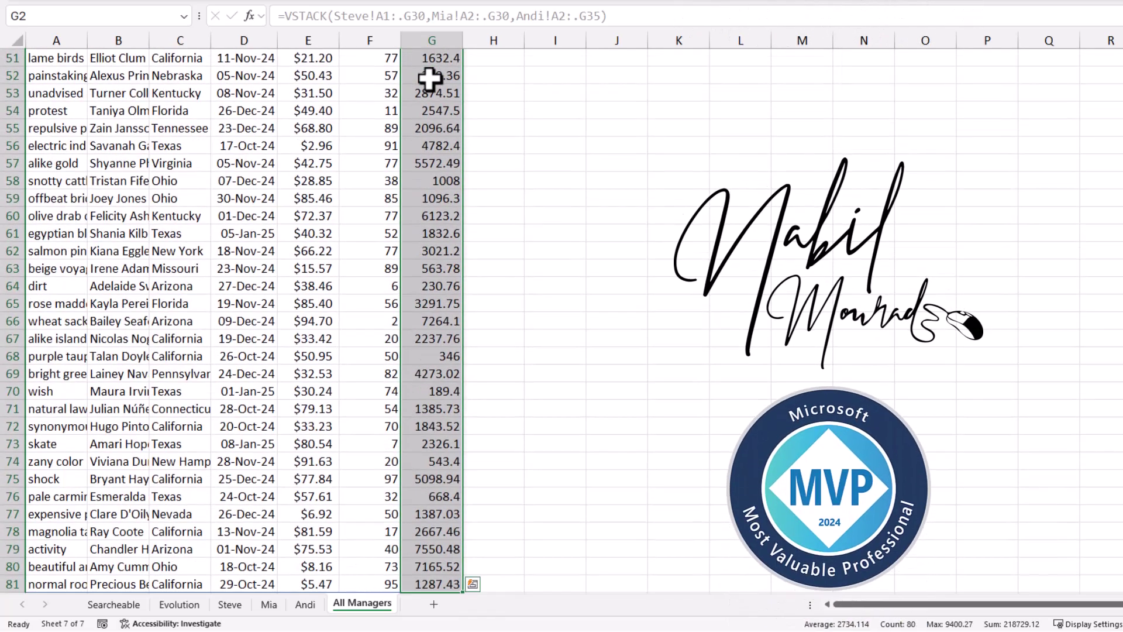
key("ctrl+shift+4")
key("ctrl+BackSpace")
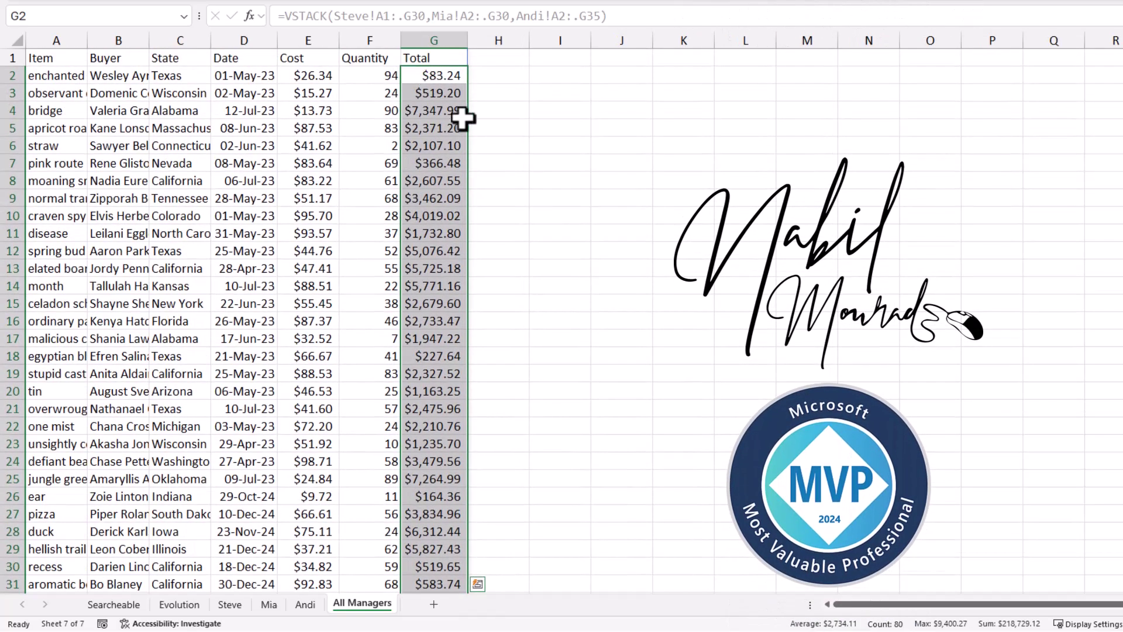
left_click(427, 77)
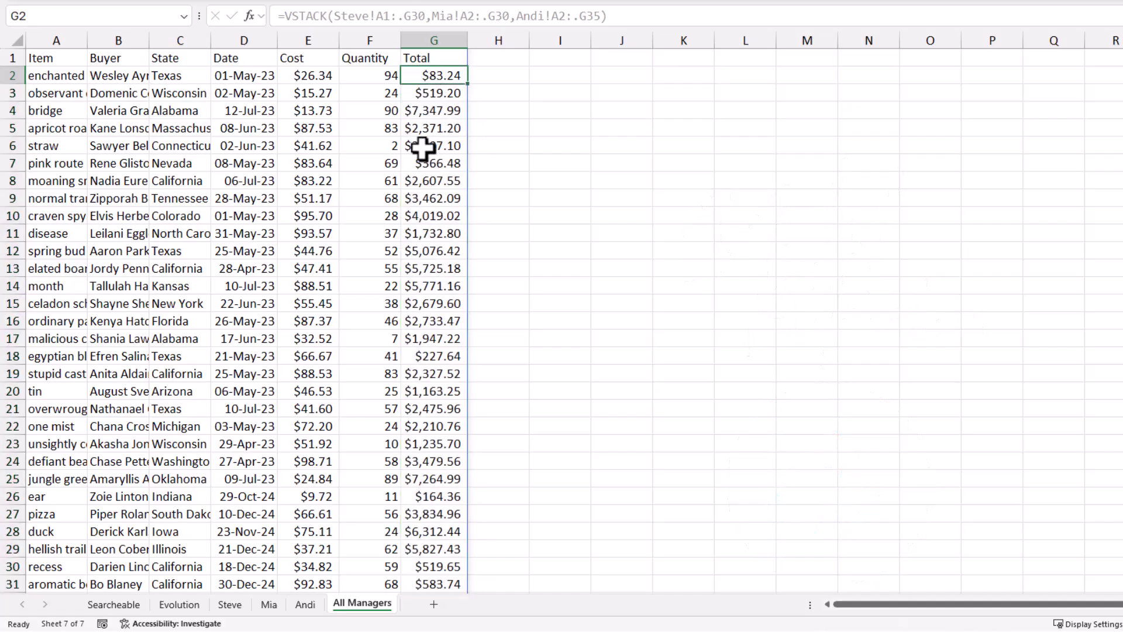
AutoFit columns A–G so entries like 'enchanted side' and 'Massachusetts' show in full.
left_click_drag(61, 39, 449, 41)
double_click(467, 41)
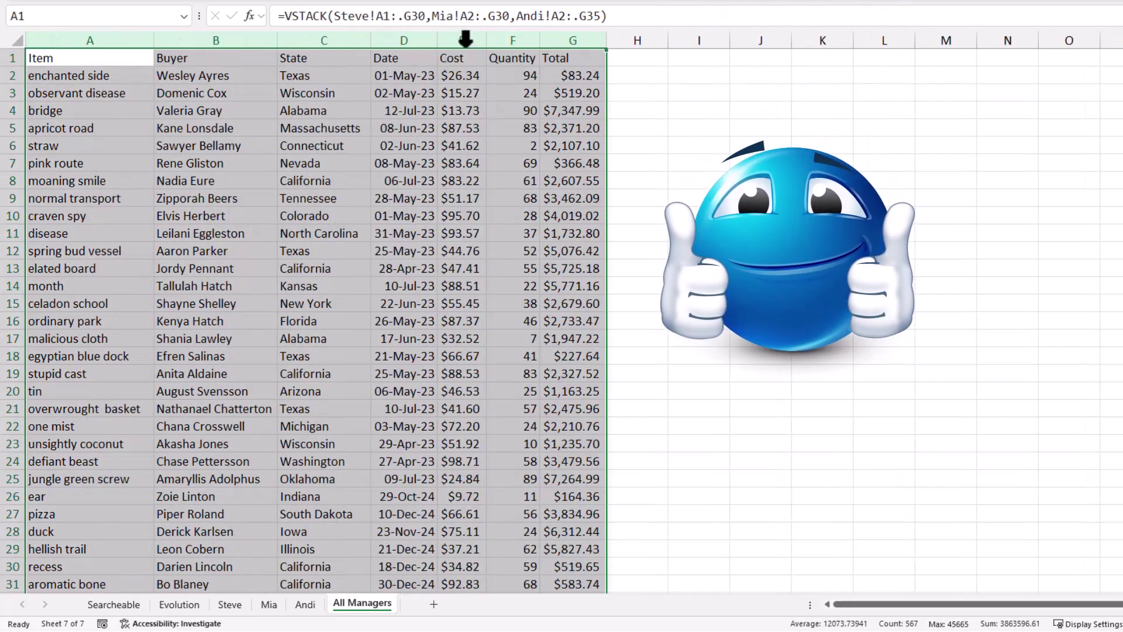
left_click(389, 139)
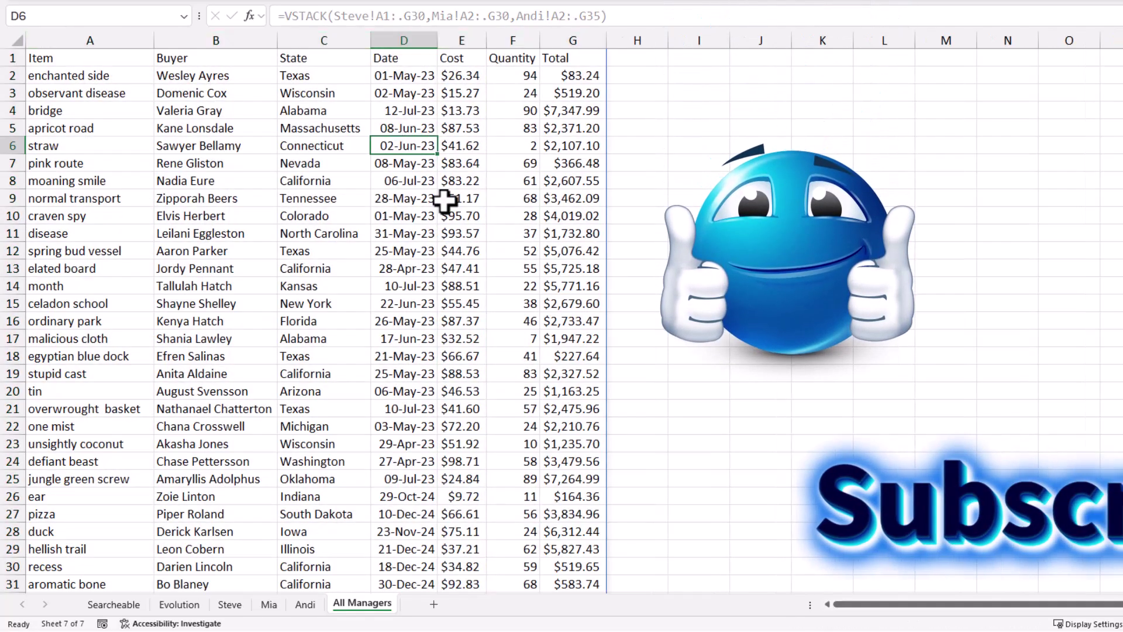